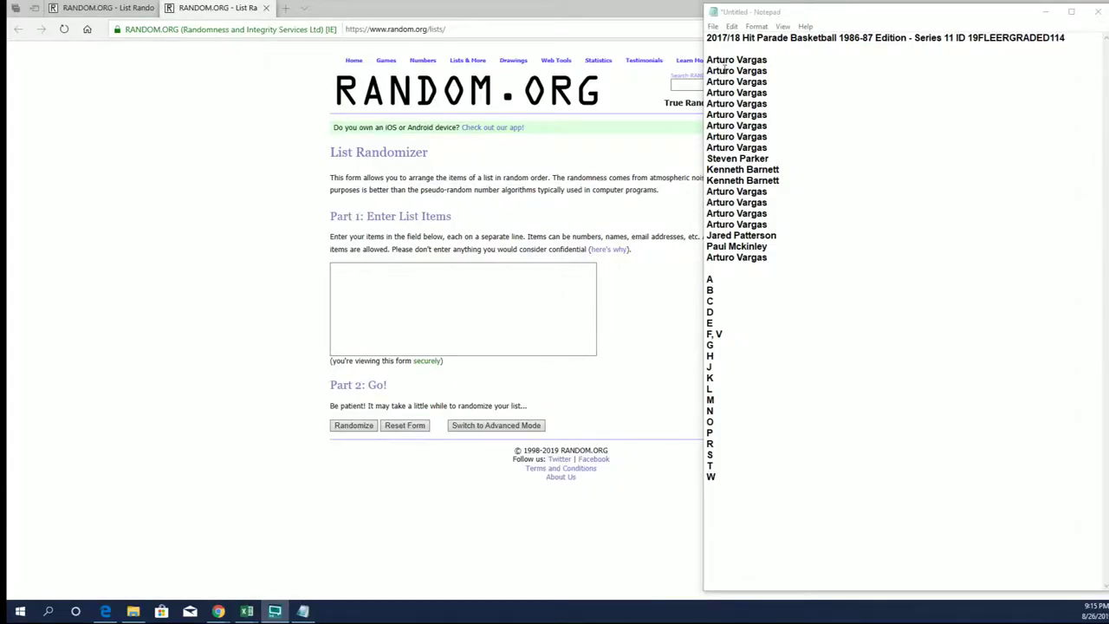
Step: Copy the full list of participant names from the Notepad file into the List Randomizer's item box
drag(712, 59, 798, 258)
right_click(763, 141)
click(807, 177)
click(517, 286)
right_click(511, 291)
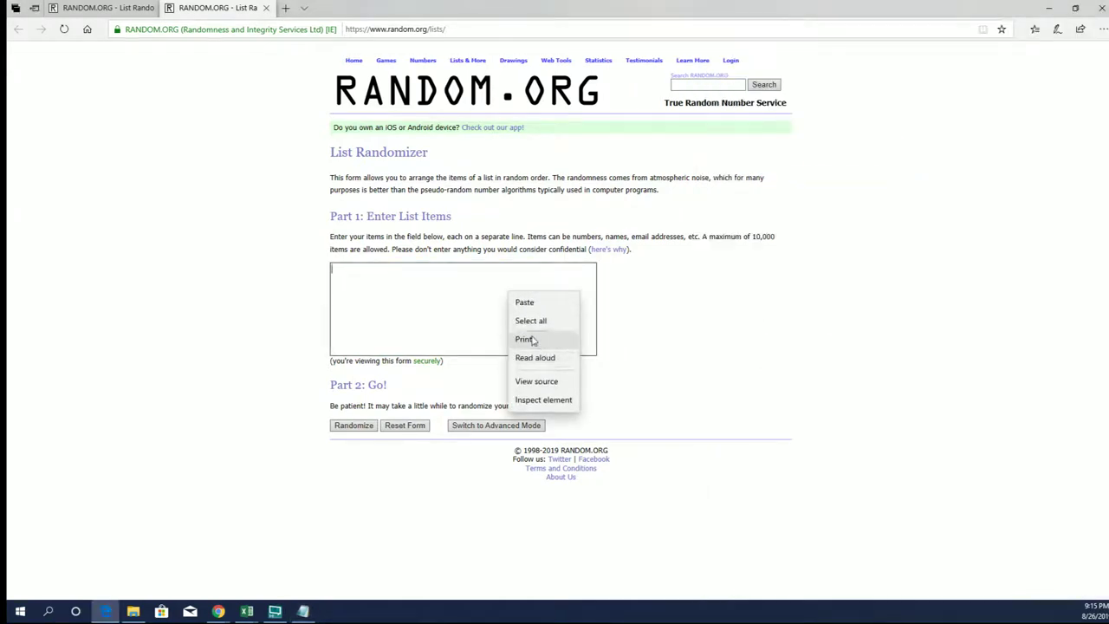
click(428, 323)
key(ctrl+v)
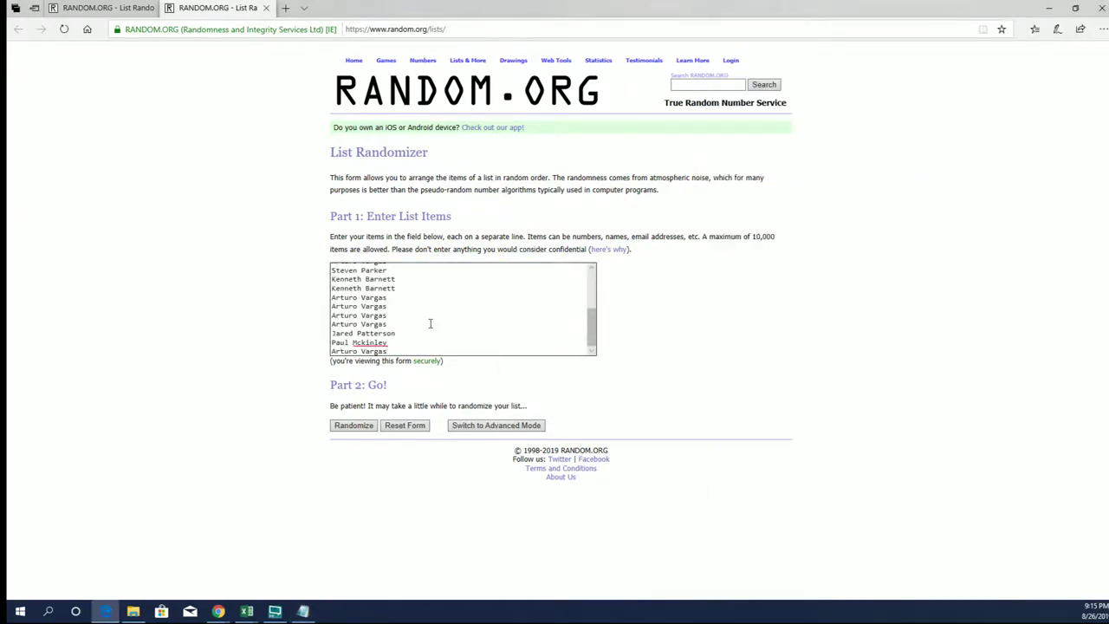
Step: Randomize the list of participant names seven times
click(355, 426)
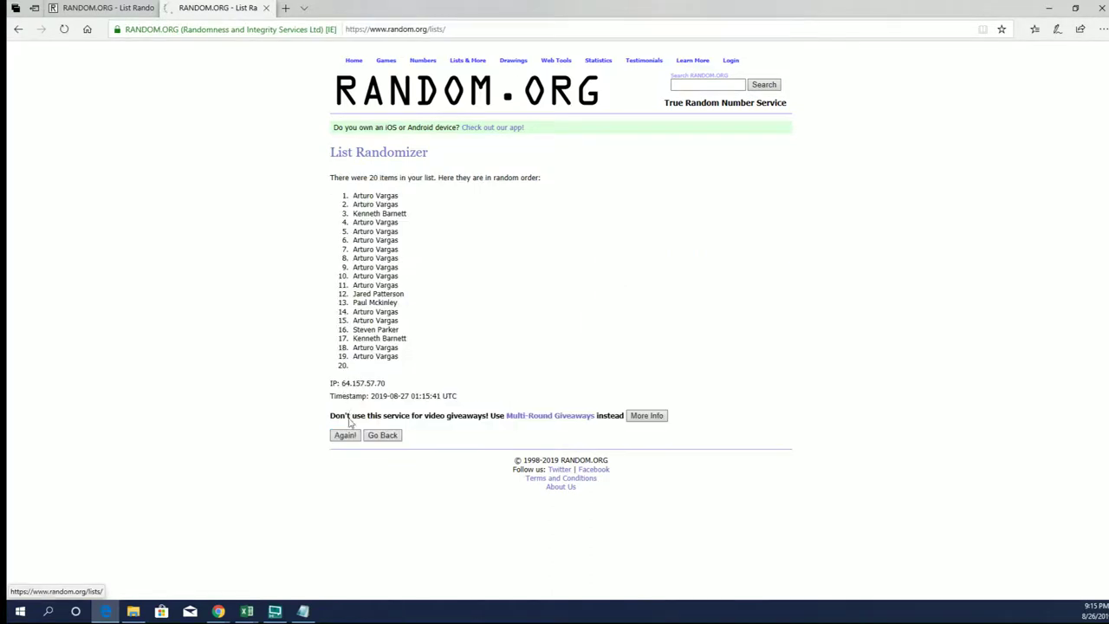
click(343, 435)
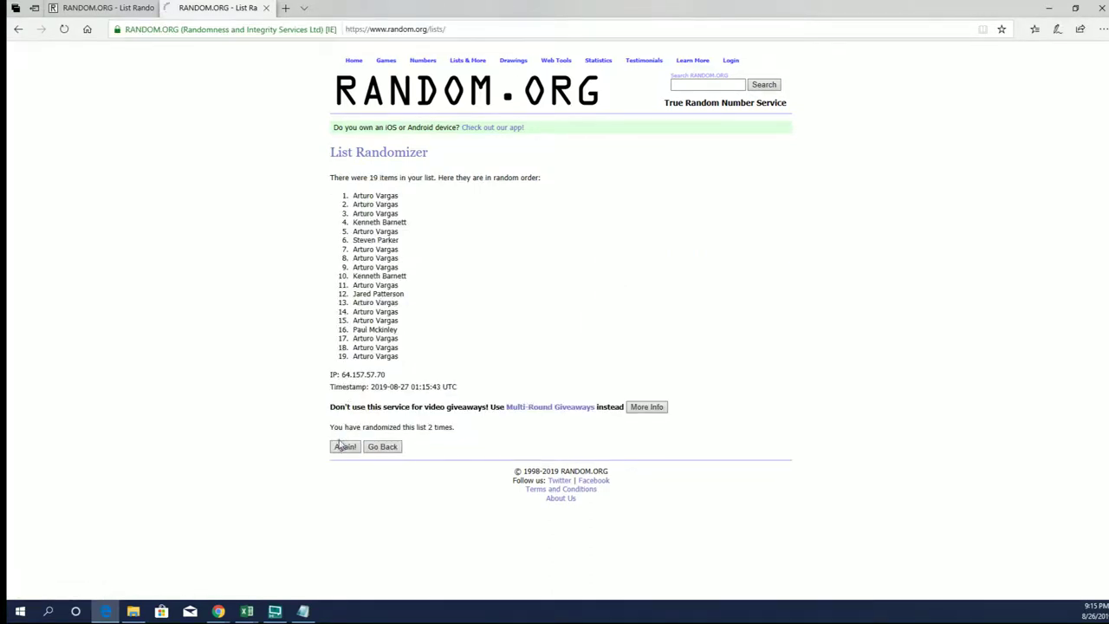
click(342, 446)
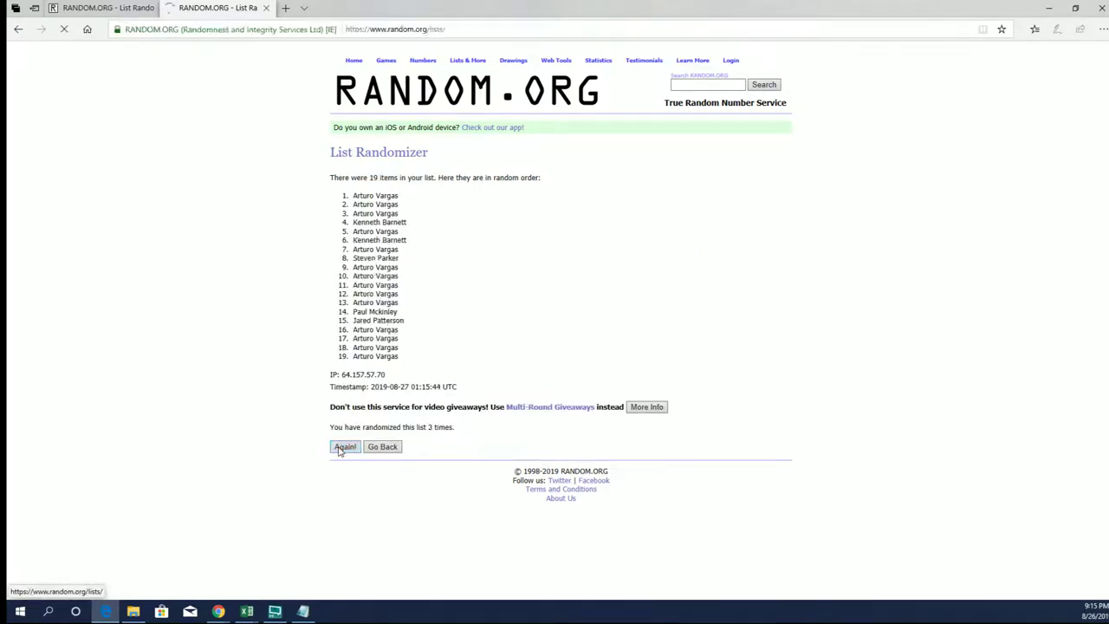
click(342, 447)
click(342, 447)
click(342, 447)
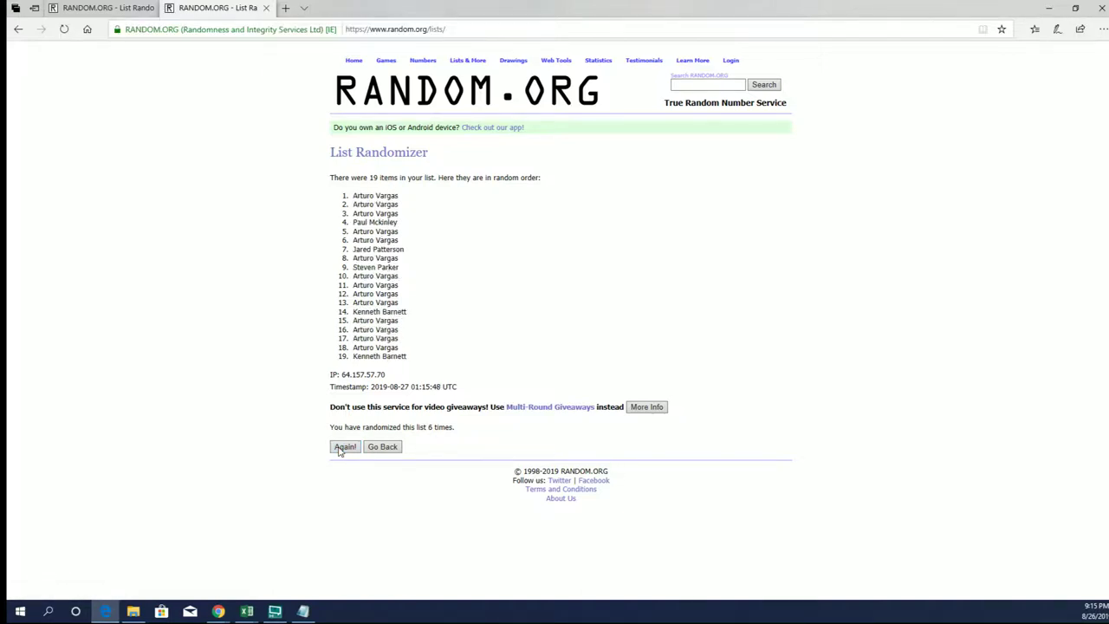
click(342, 447)
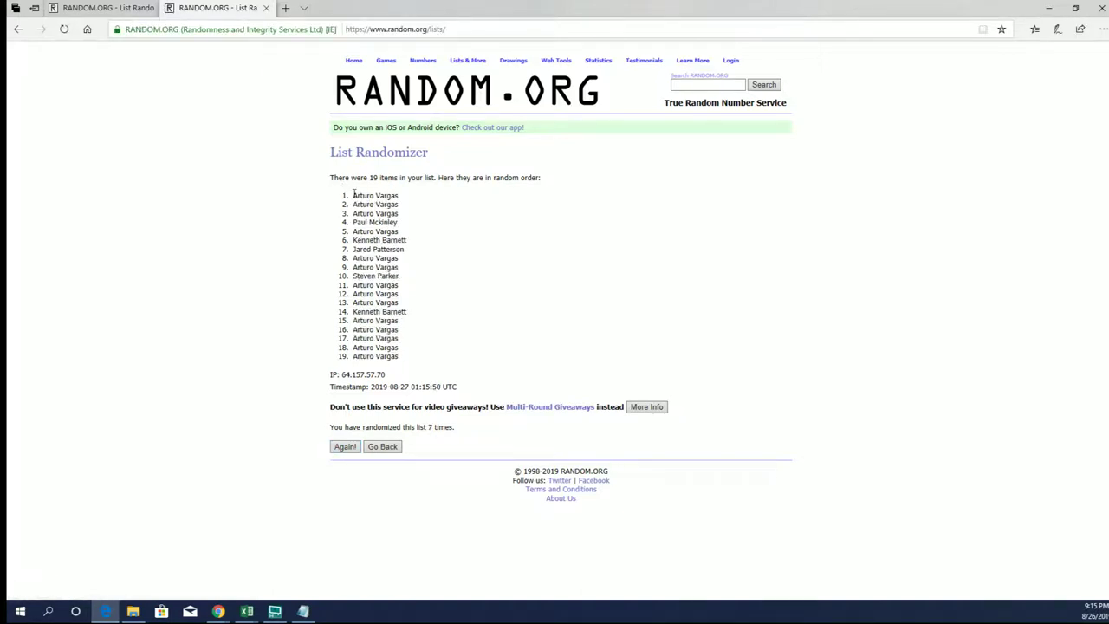
Step: Copy the randomized names and paste them into the Excel sheet's Owners column starting at cell A2
drag(352, 195, 427, 365)
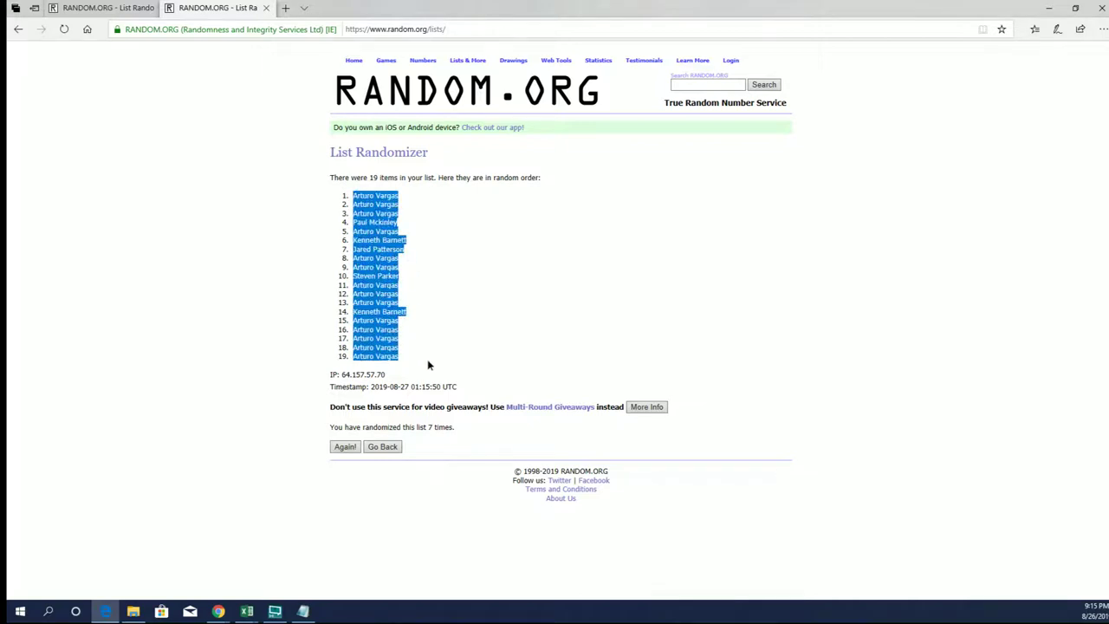
right_click(427, 286)
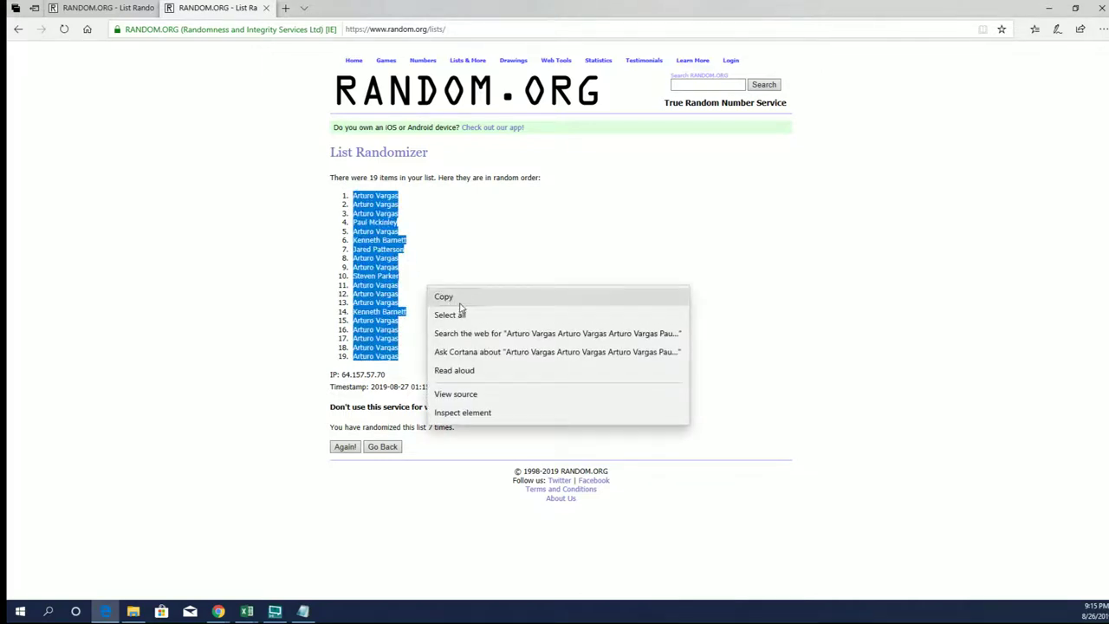
click(460, 298)
key(alt+Tab)
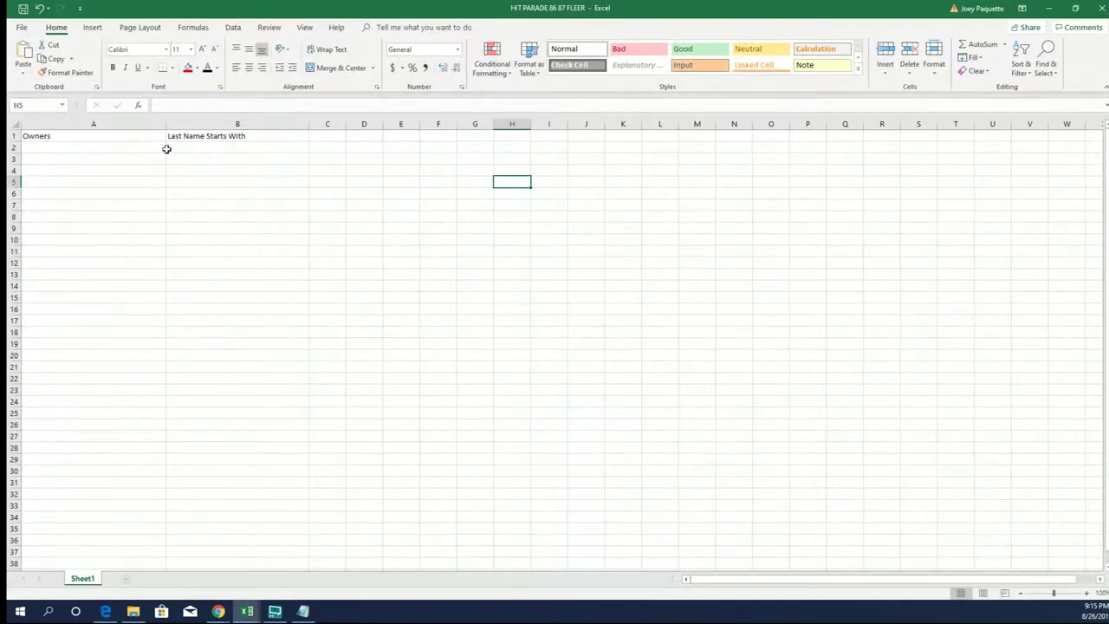
click(131, 146)
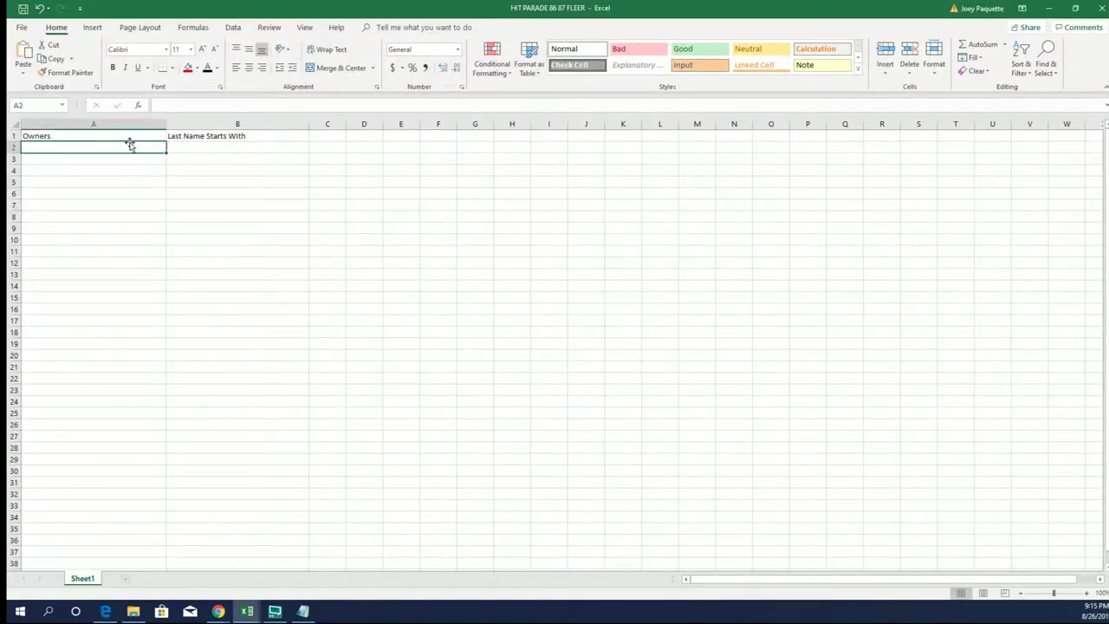
key(ctrl+v)
click(141, 191)
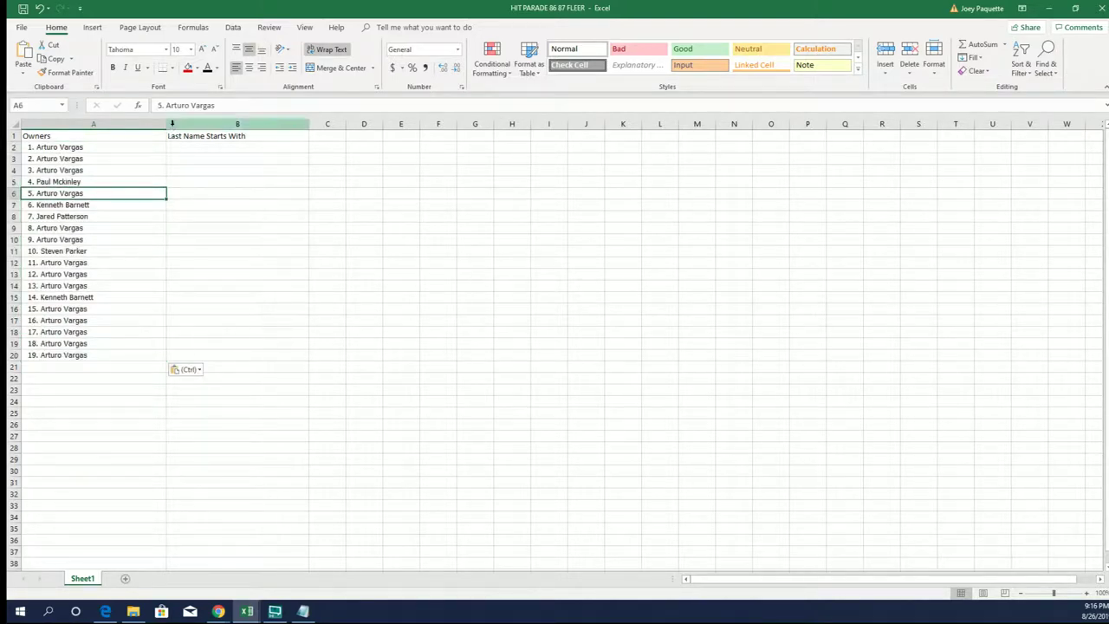
Step: Narrow the Owners column so it fits the names more closely
drag(167, 119, 109, 111)
key(Right)
click(167, 149)
Step: Open a blank List Randomizer form in the browser and fill it with the letter list A to W from Notepad
click(1049, 8)
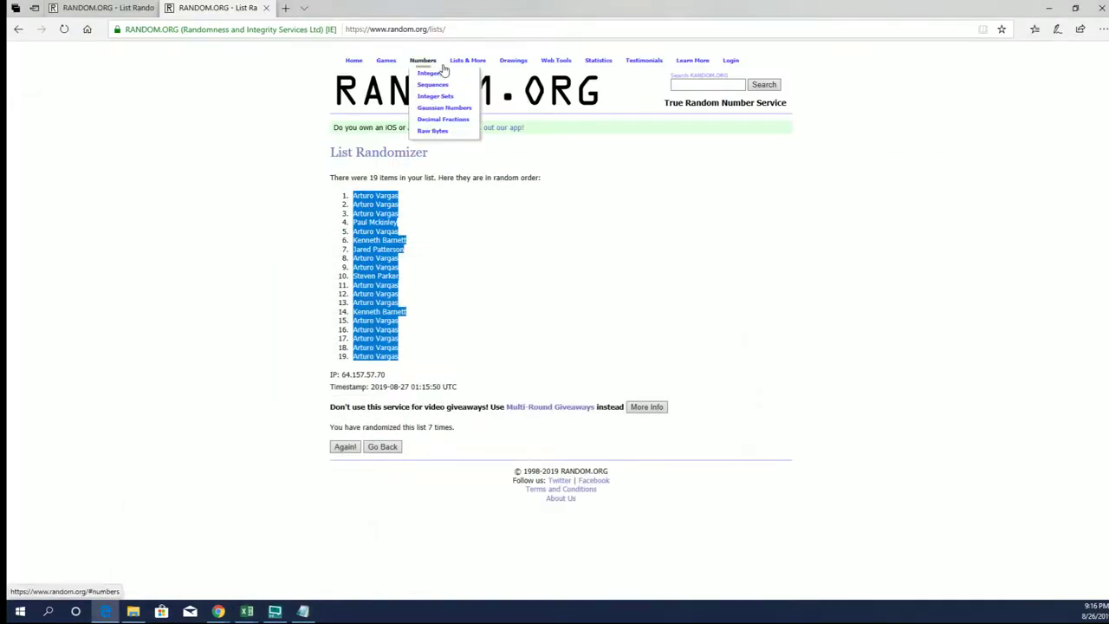
click(468, 74)
key(alt+Tab)
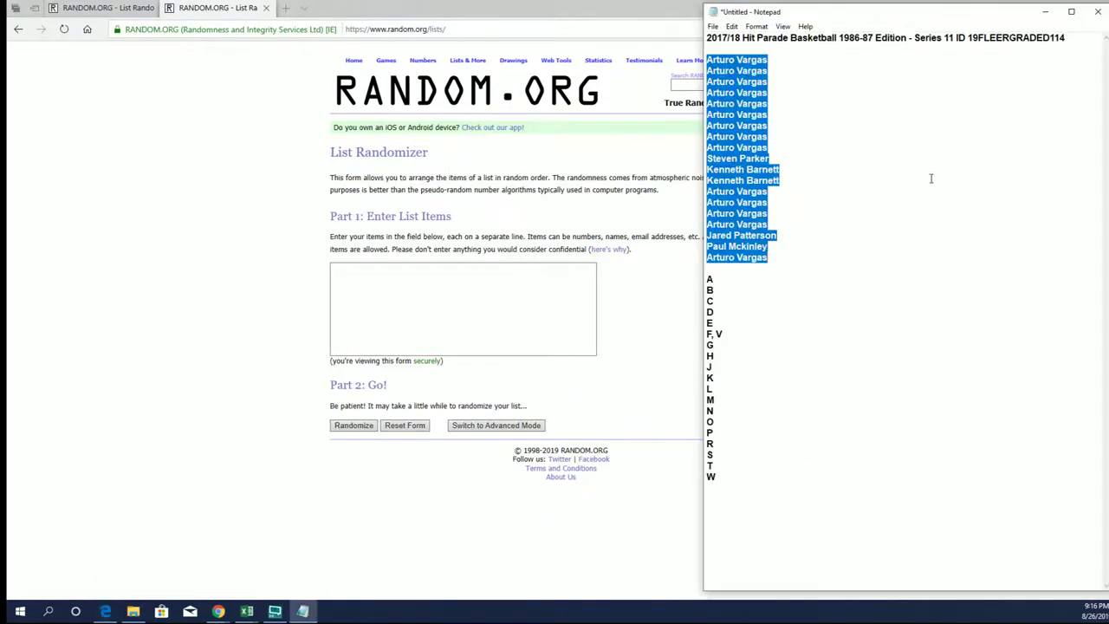
click(917, 233)
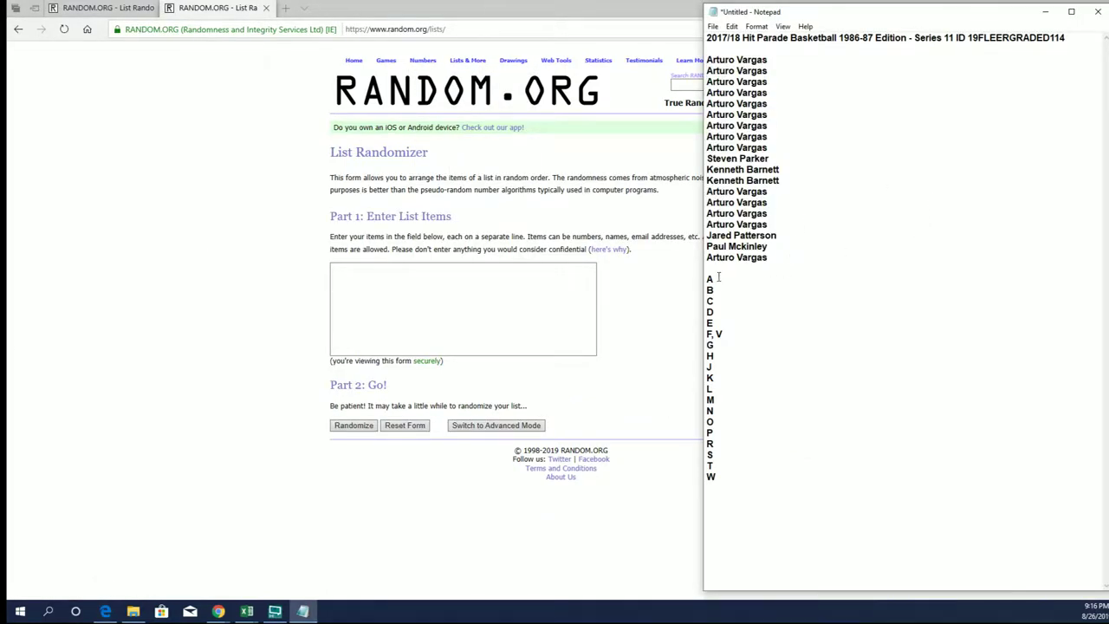
drag(709, 279, 786, 475)
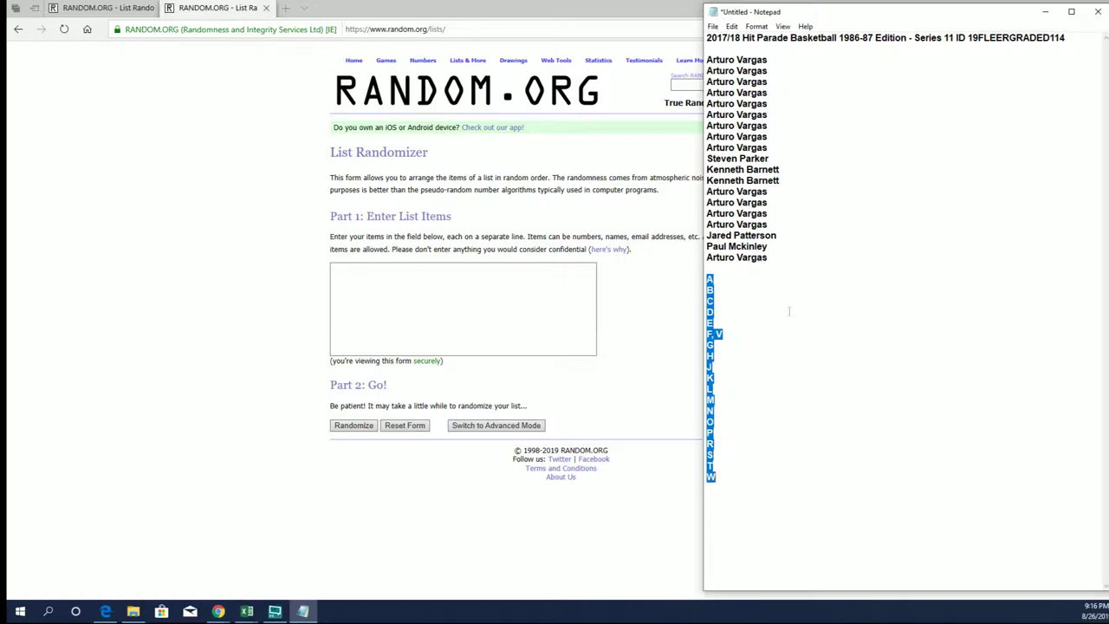
right_click(789, 310)
click(834, 349)
click(520, 312)
right_click(522, 305)
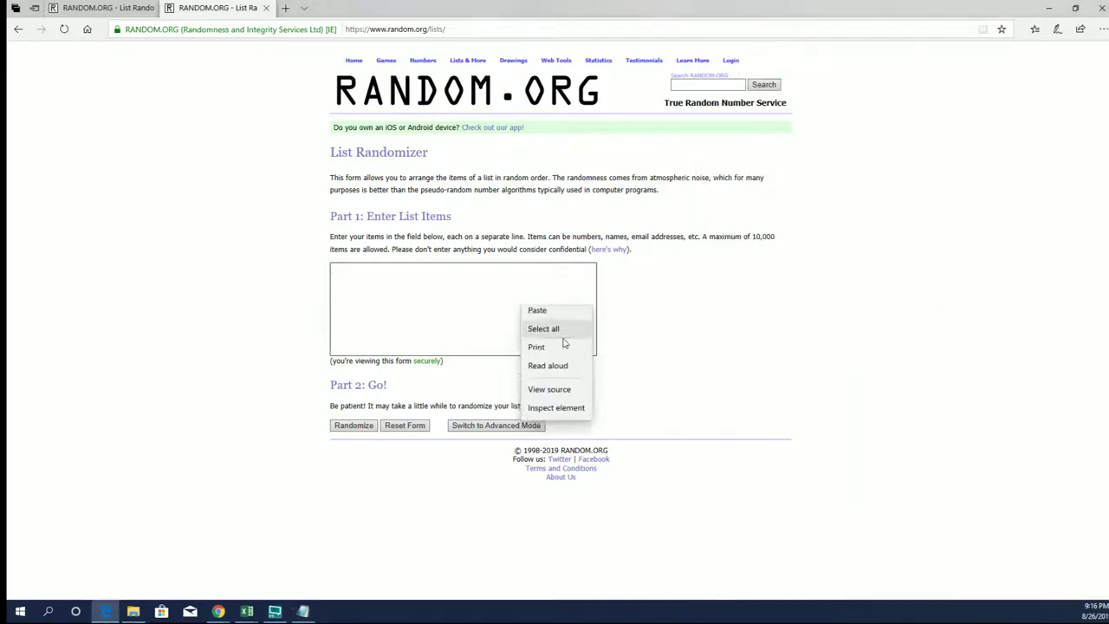
click(466, 309)
key(ctrl+v)
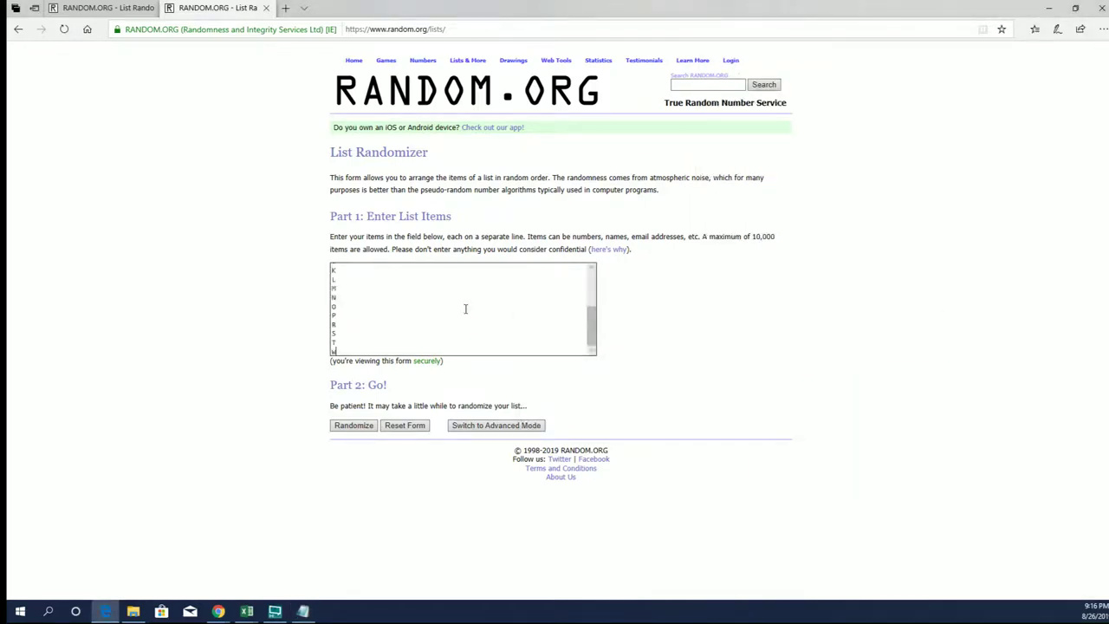
Step: Randomize the list of letters seven times
click(351, 426)
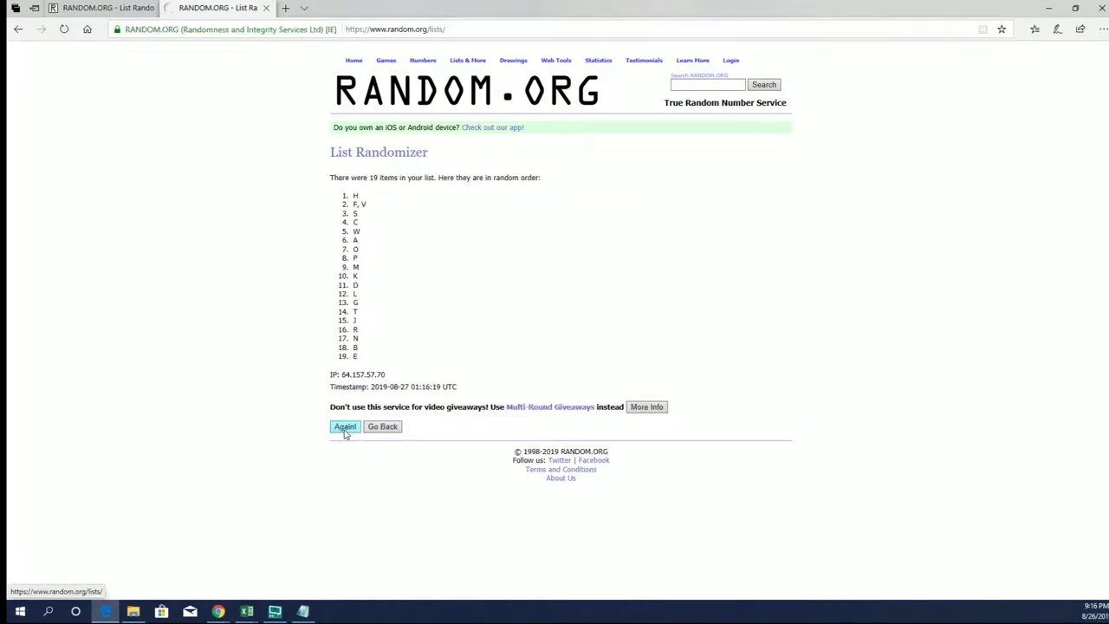
click(343, 428)
click(342, 445)
click(342, 447)
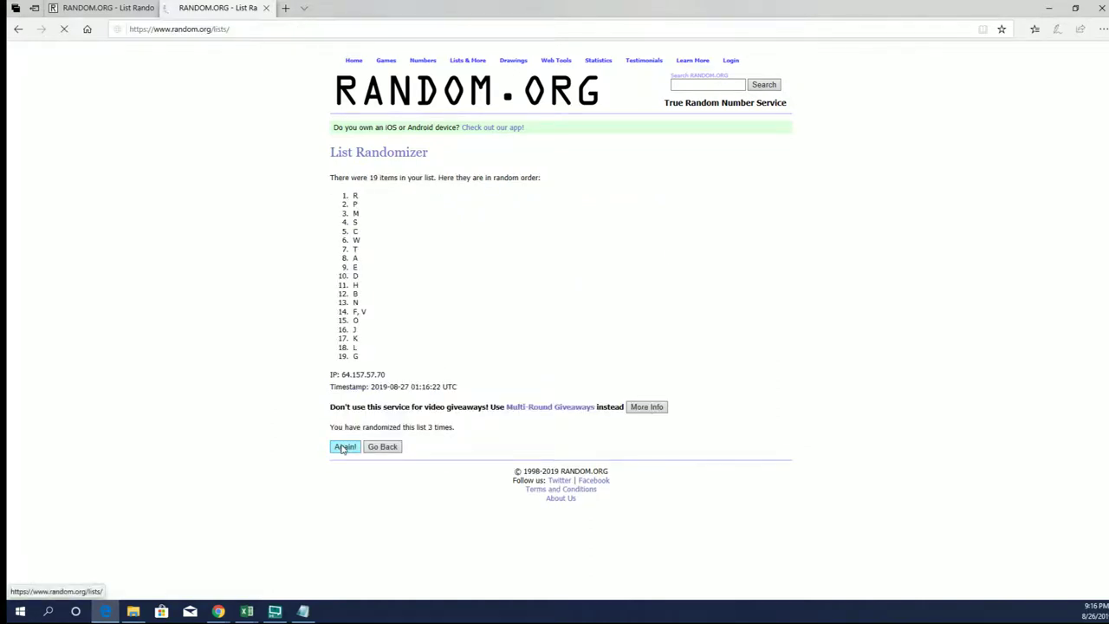
click(342, 447)
click(342, 447)
click(342, 447)
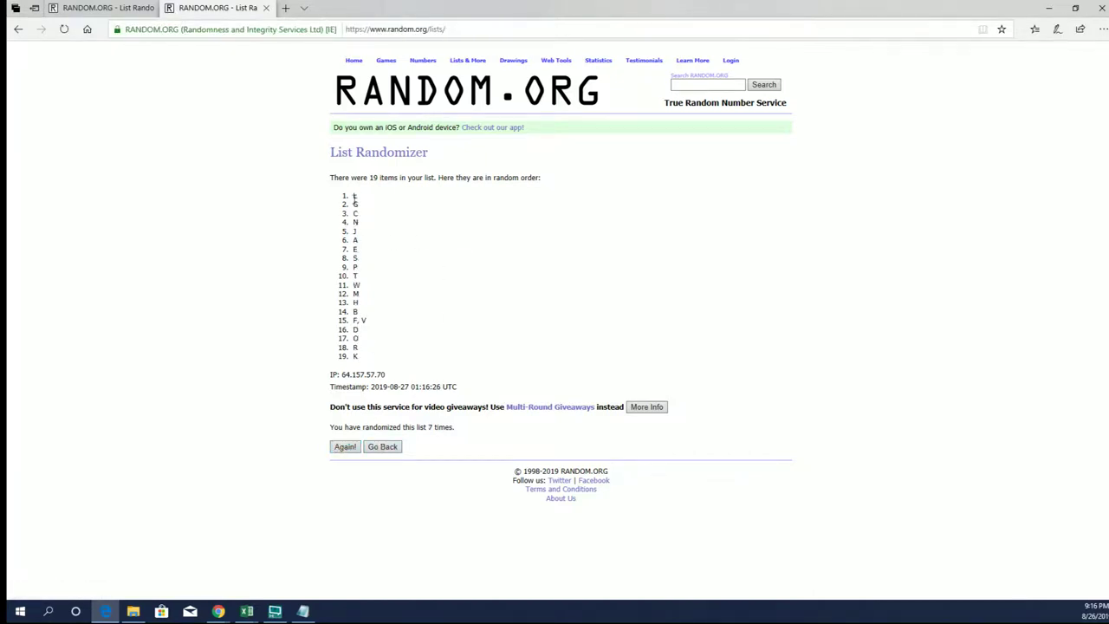
Step: Copy the randomized letters from L through R into the Excel sheet's Last Name Starts With column from cell B2
drag(353, 194, 396, 350)
right_click(396, 350)
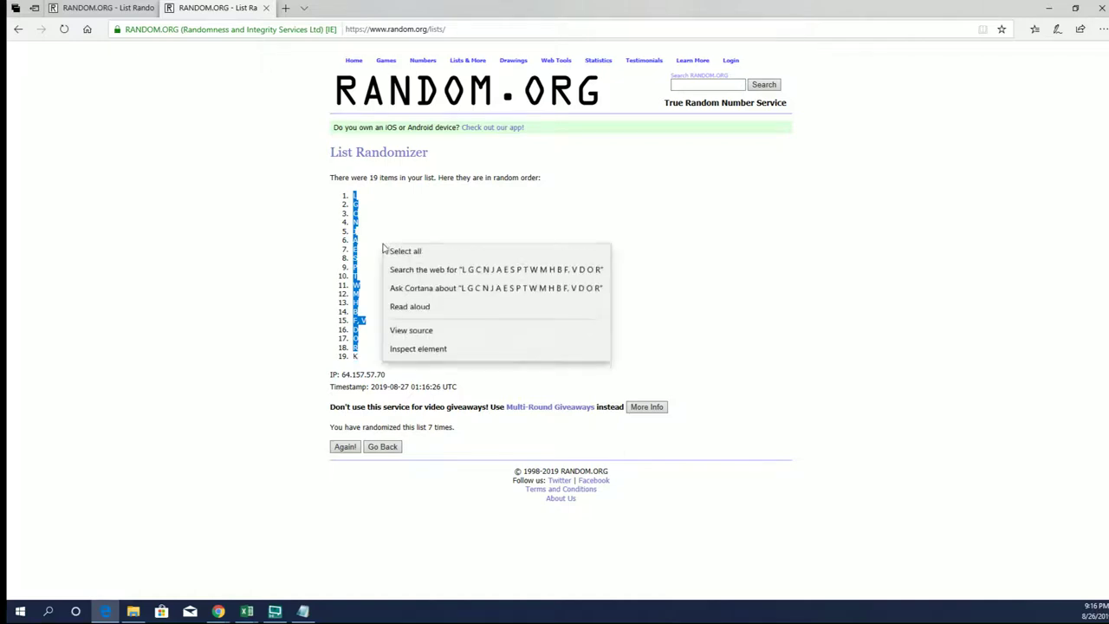
click(391, 256)
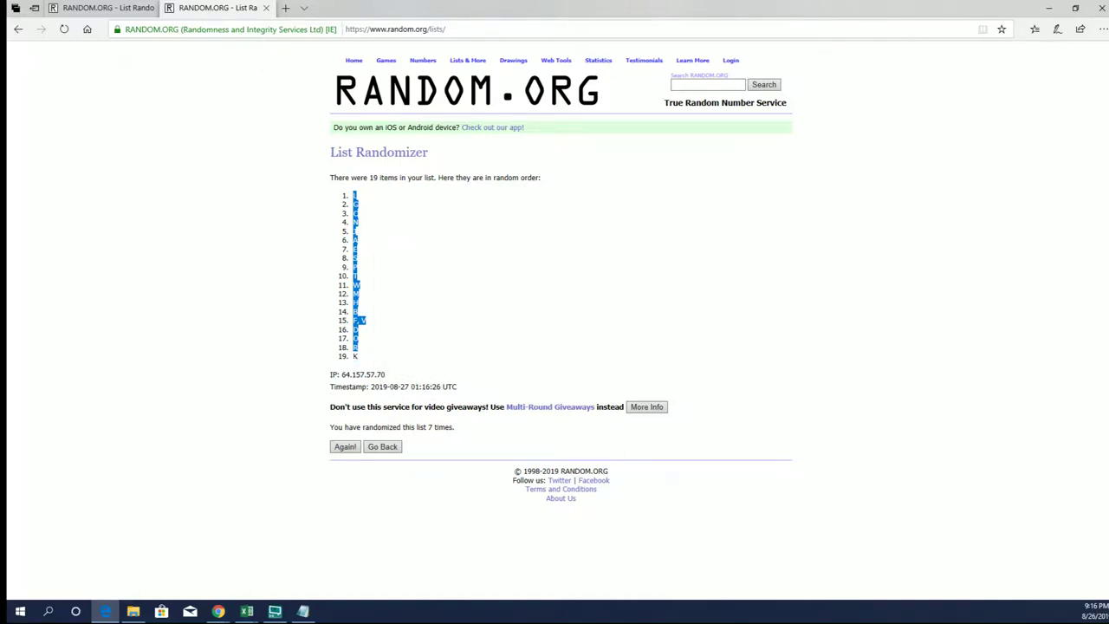
key(alt+Tab)
click(386, 242)
click(146, 148)
key(ctrl+v)
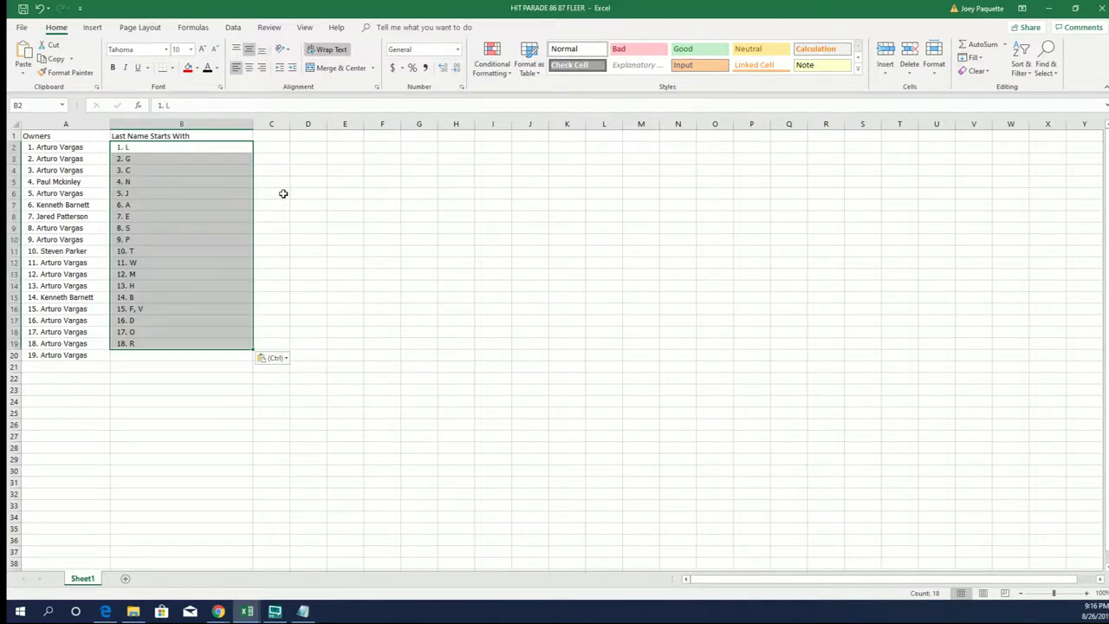
Step: Return to the randomizer results, copy all 19 letters from L through K, and switch back to Excel
click(380, 230)
key(alt+Tab)
click(342, 197)
drag(352, 198, 395, 351)
right_click(400, 215)
click(404, 217)
click(355, 198)
drag(361, 203, 381, 356)
right_click(391, 231)
click(394, 236)
click(353, 198)
drag(353, 197, 365, 355)
right_click(364, 319)
click(376, 326)
key(alt+Tab)
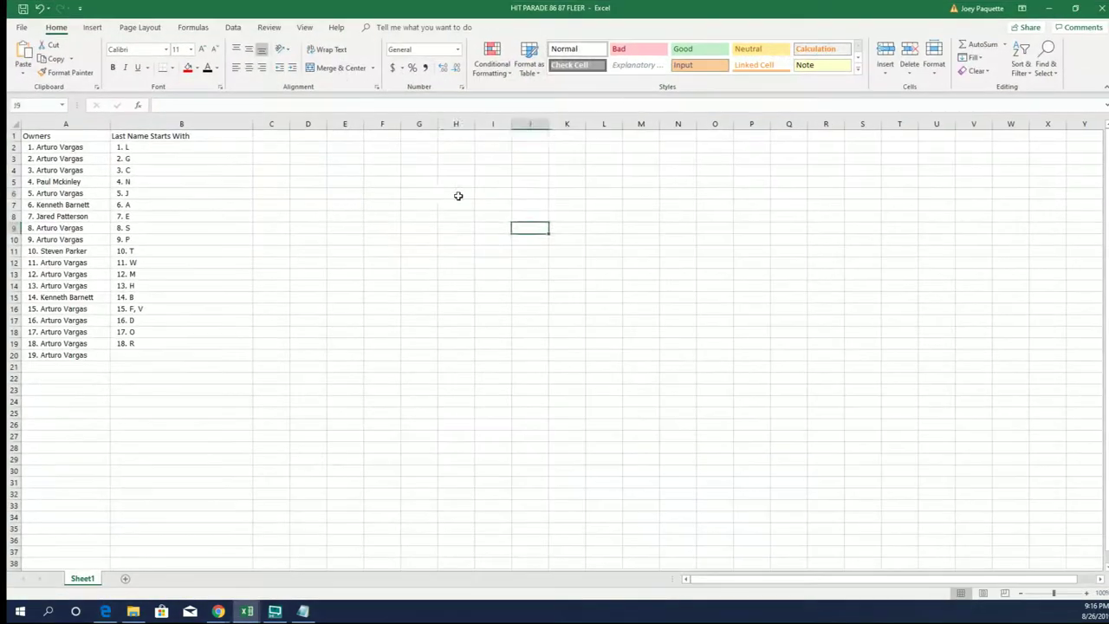
Step: Try to paste the complete letter list over cells B2:B20, and undo the paste
click(458, 195)
drag(148, 147, 161, 359)
key(ctrl+v)
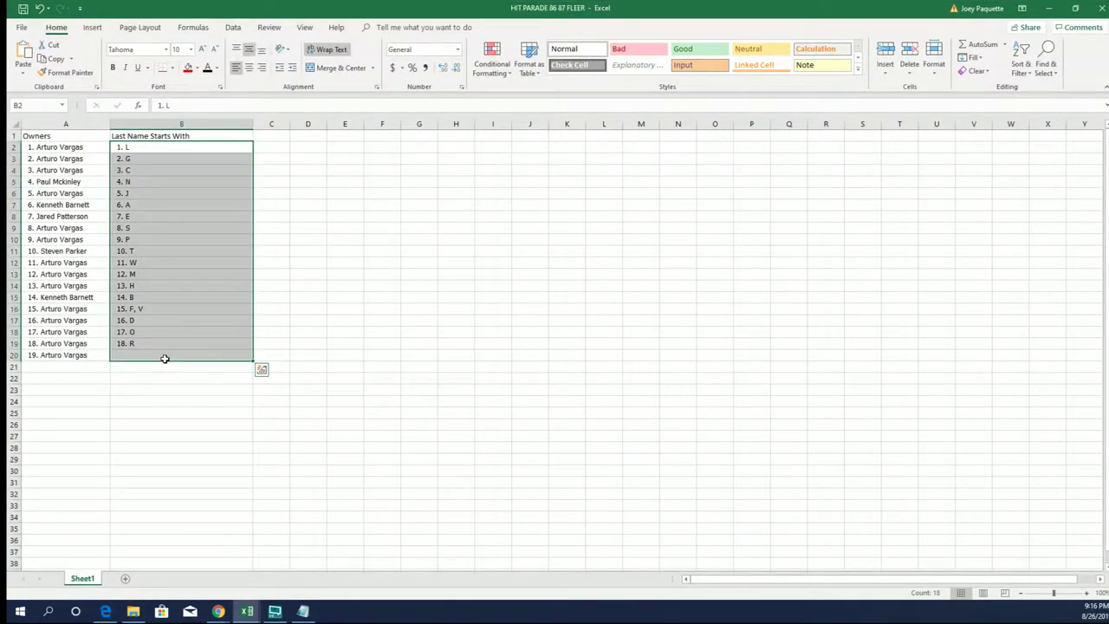
key(F2)
key(ctrl+v)
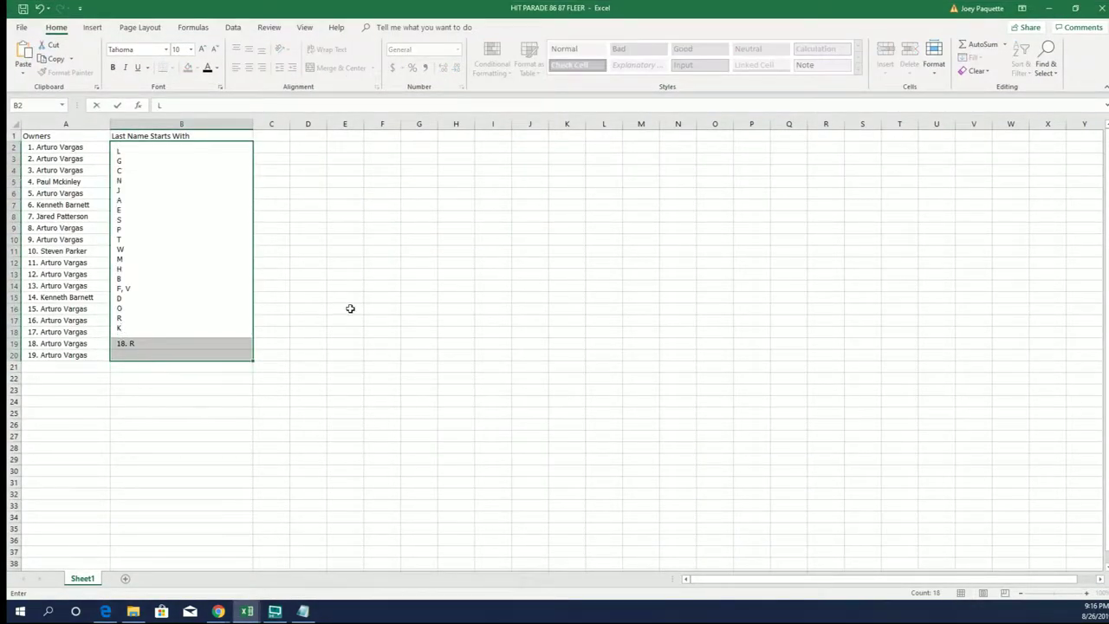
drag(349, 309, 320, 300)
key(ctrl+z)
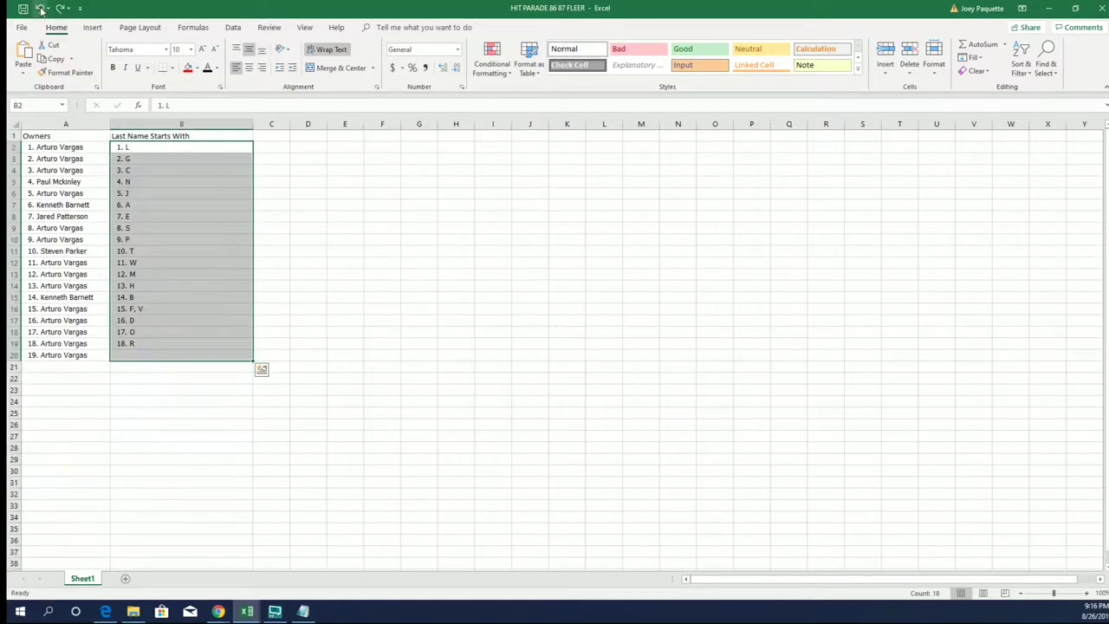
Step: Clear the letters under Last Name Starts With and paste the complete randomized letter list from cell B2
drag(161, 148, 191, 334)
key(Delete)
click(199, 342)
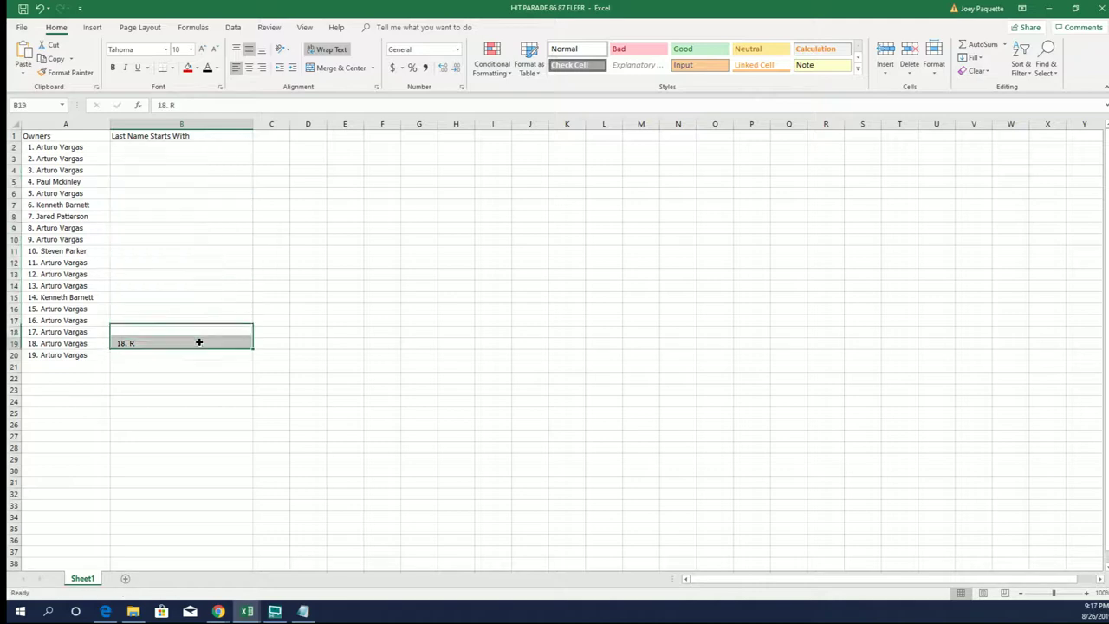
key(Delete)
click(186, 353)
click(185, 148)
key(ctrl+v)
click(178, 205)
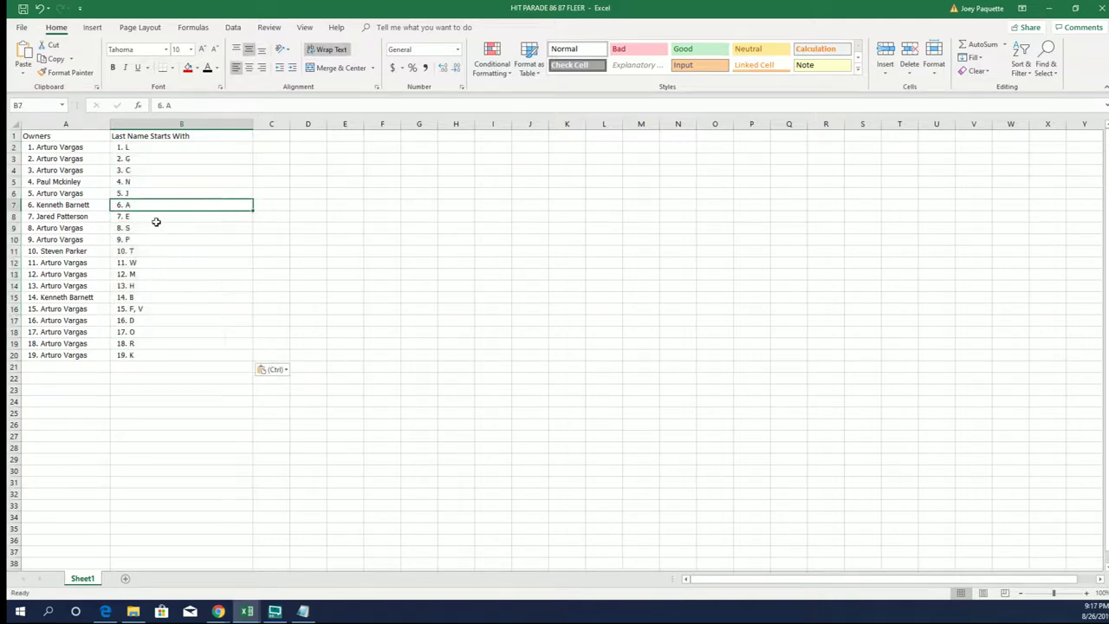
Step: Apply all borders to the owner and letter entries in cells A2:B20
drag(78, 144, 193, 349)
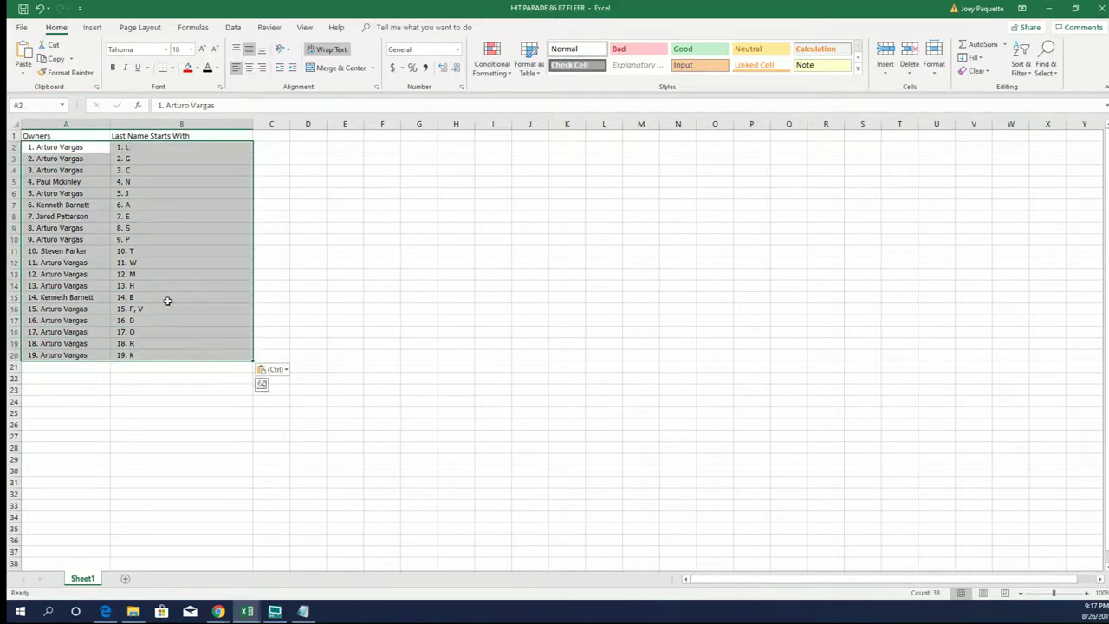
click(171, 68)
click(218, 166)
click(97, 154)
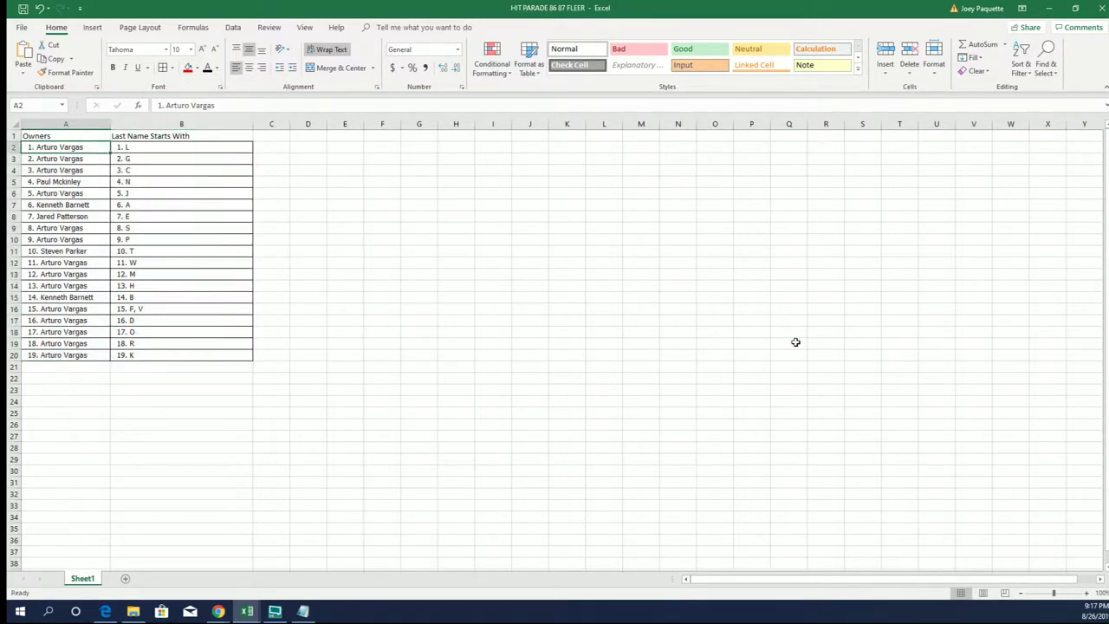
Step: Enlarge the sheet view to read through the pairings of owners and letters
click(1085, 592)
click(1085, 593)
click(1085, 593)
click(1085, 592)
click(1085, 593)
click(1086, 592)
click(1085, 593)
click(1086, 592)
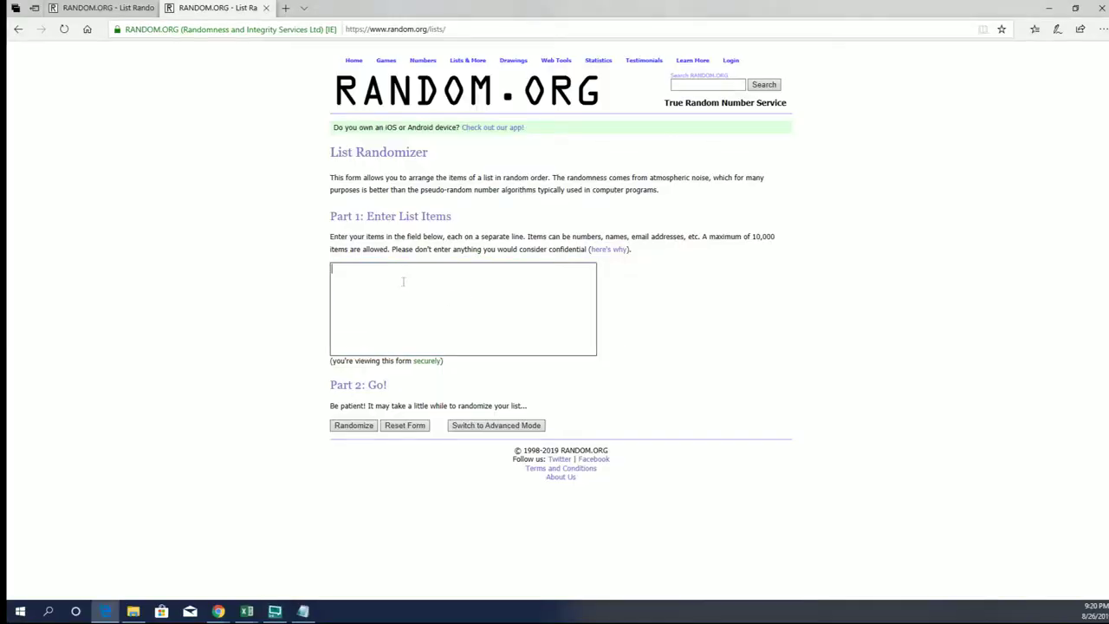
Step: Paste the copied letter list L through K into the blank List Randomizer form and return to its first entry
right_click(403, 281)
click(374, 308)
key(ctrl+v)
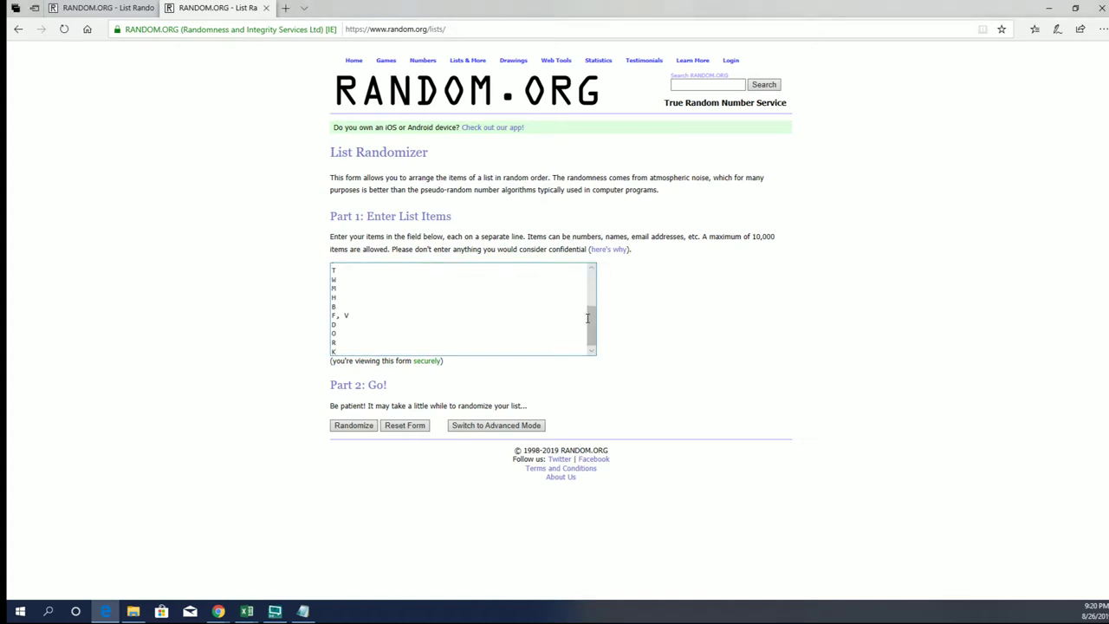
drag(587, 318, 587, 279)
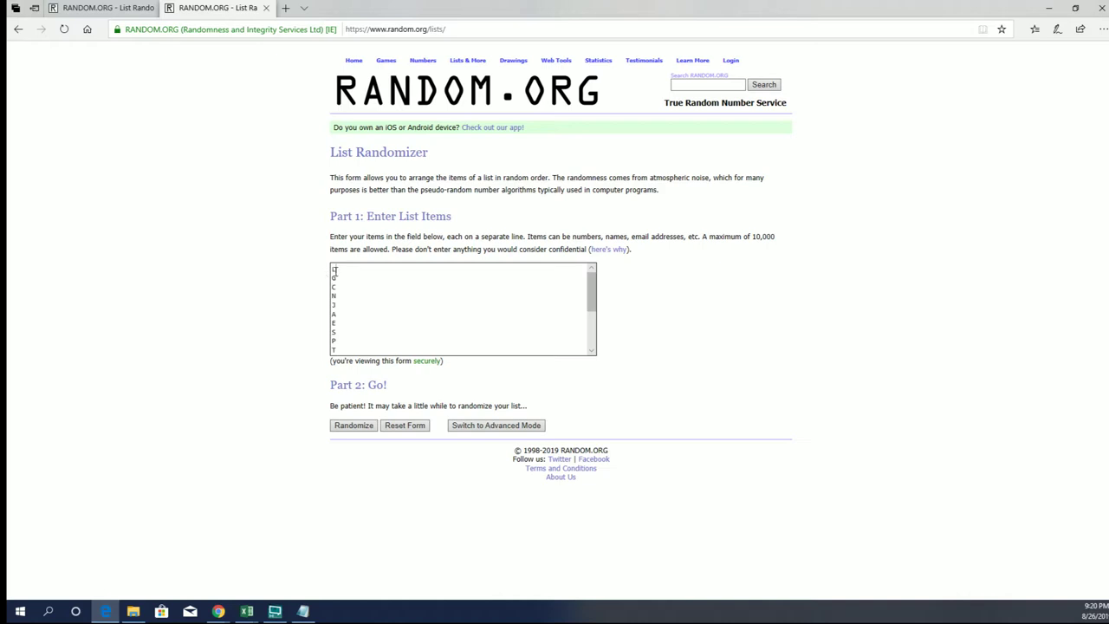
Step: Clear the letter list from the List Randomizer form and copy the numbered owner entries from cells A2:A20 in Excel
drag(335, 270, 411, 423)
click(410, 422)
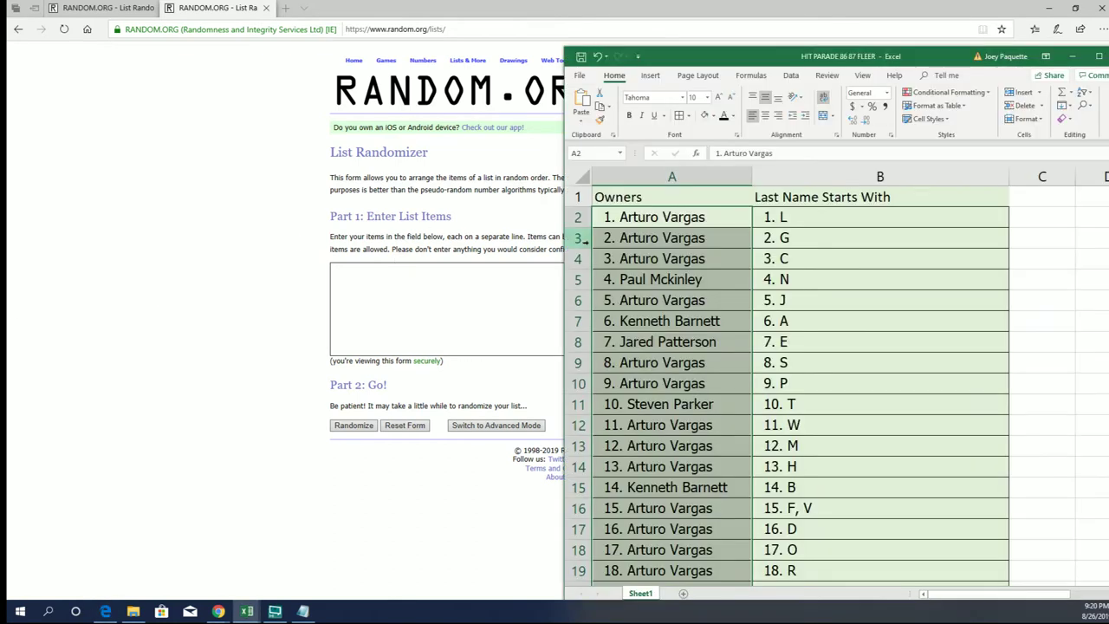
scroll(735, 254, down, 2)
scroll(735, 255, up, 2)
right_click(674, 284)
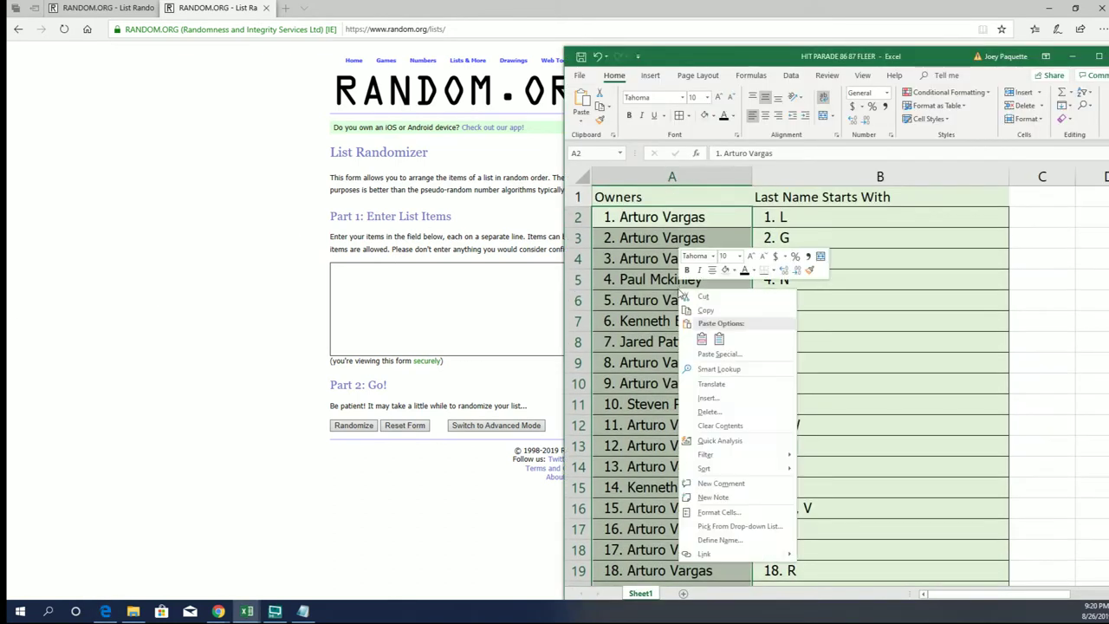
click(692, 305)
Step: Paste the copied owner entries into the blank List Randomizer form in the browser
click(464, 291)
right_click(464, 291)
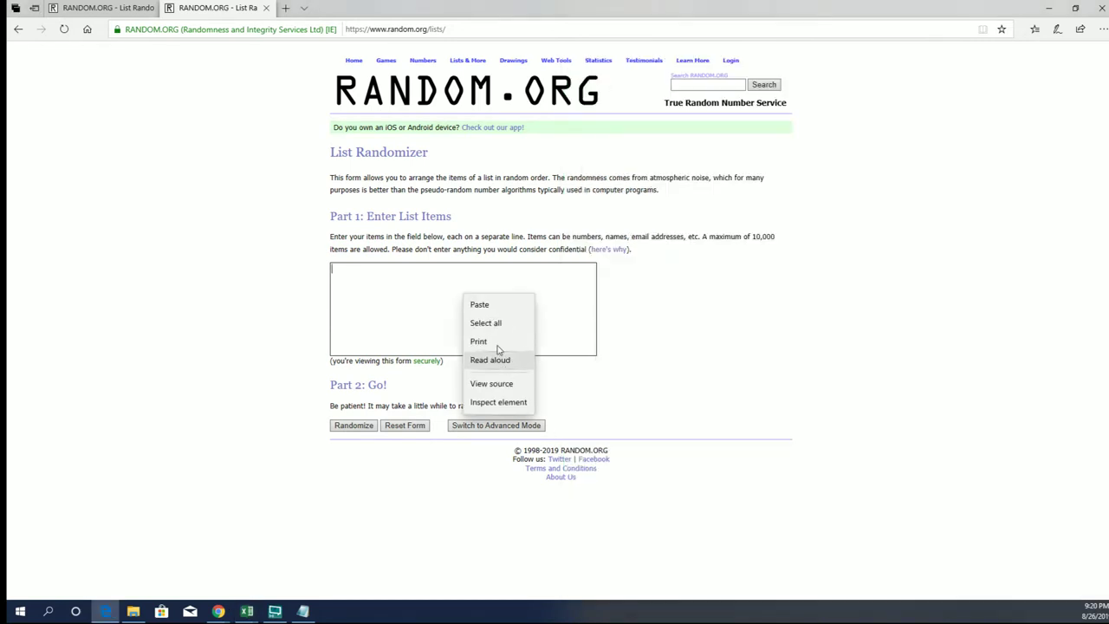
click(413, 316)
key(ctrl+v)
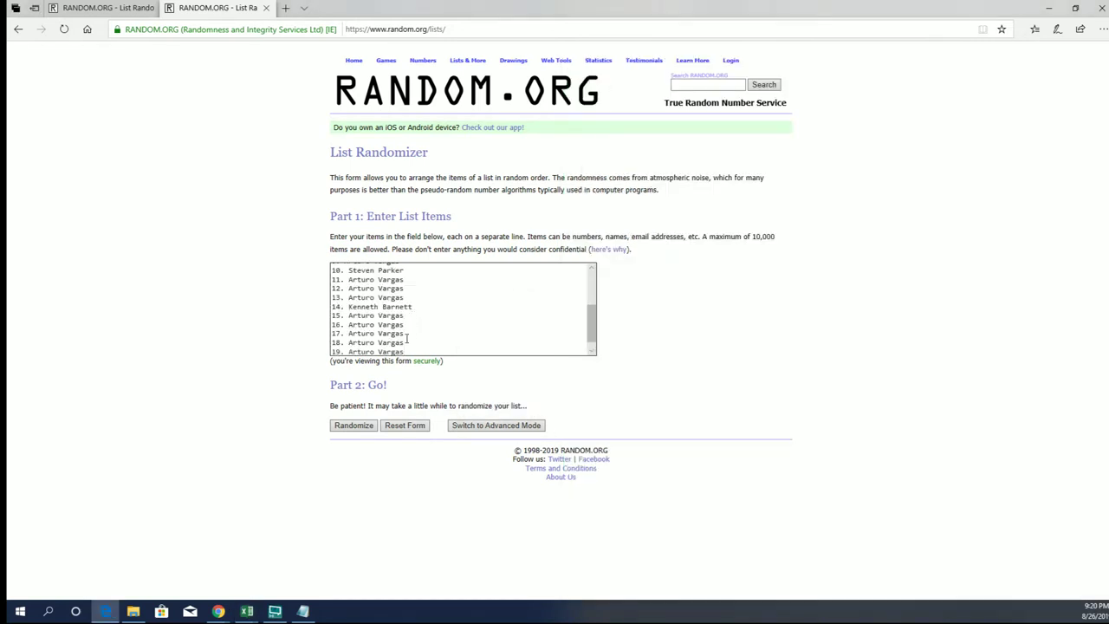
Step: Randomize the owner list seven times and highlight the first two entries of the final order
click(347, 424)
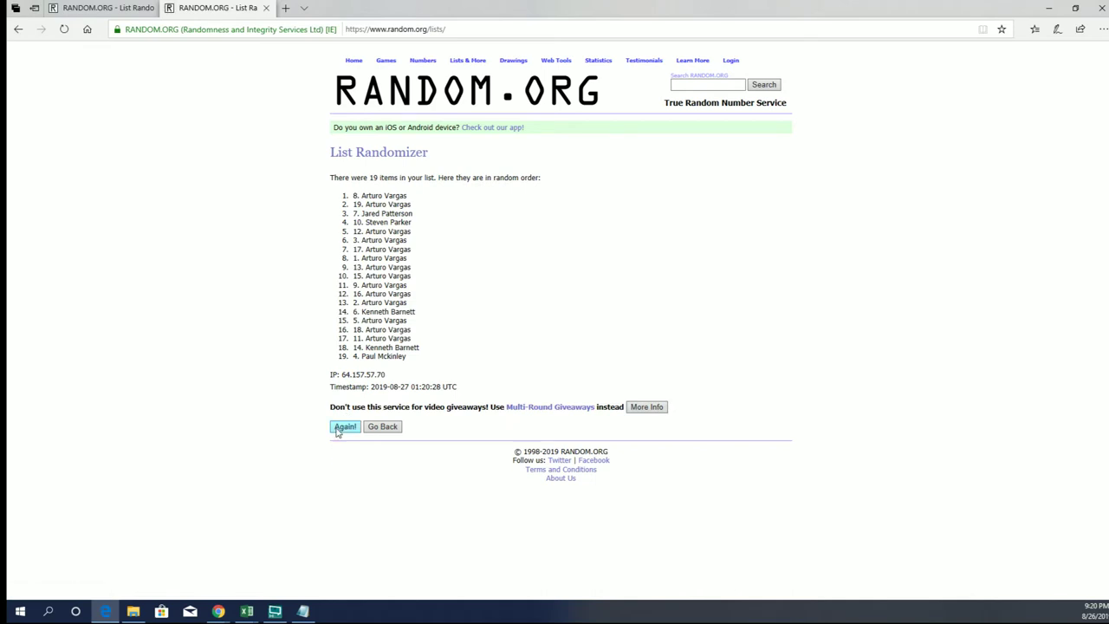
click(344, 425)
click(340, 444)
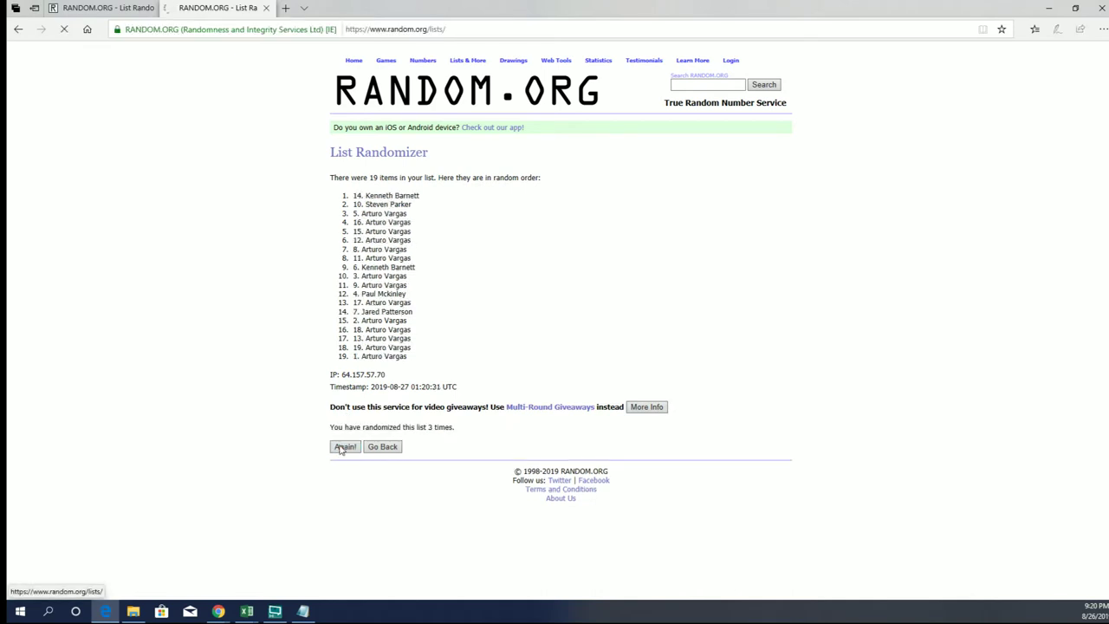
click(341, 446)
click(340, 447)
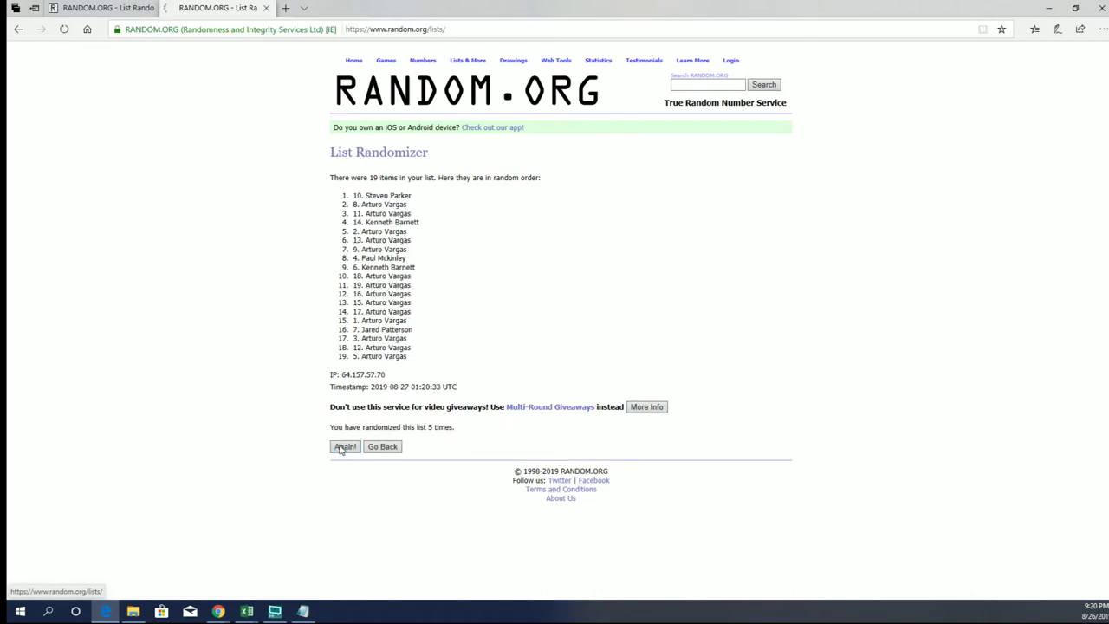
click(340, 447)
click(342, 447)
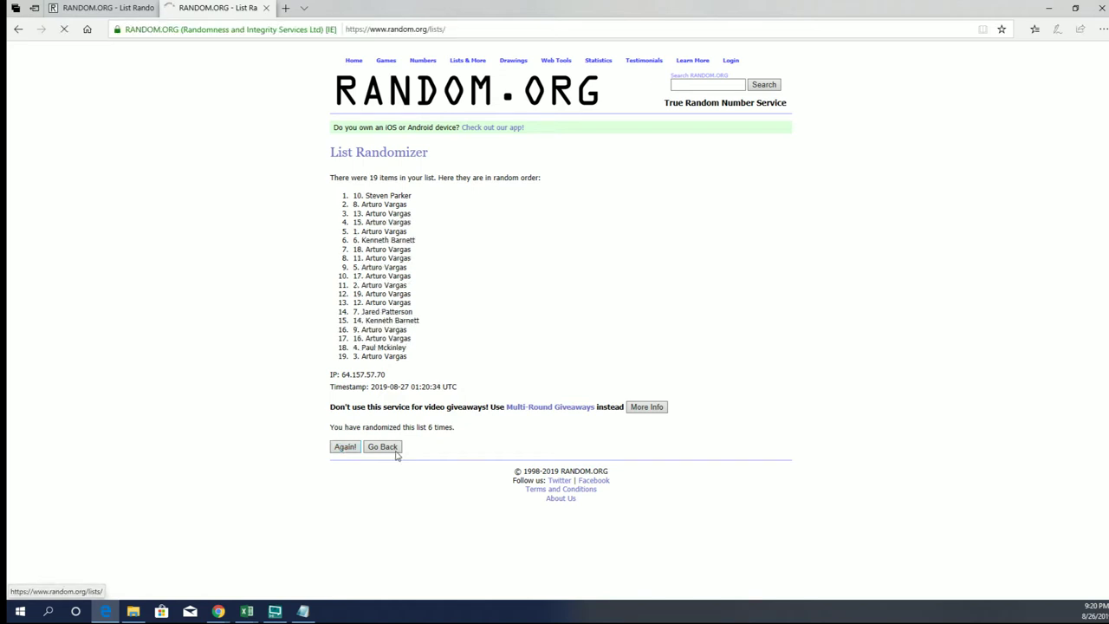
drag(411, 205, 353, 196)
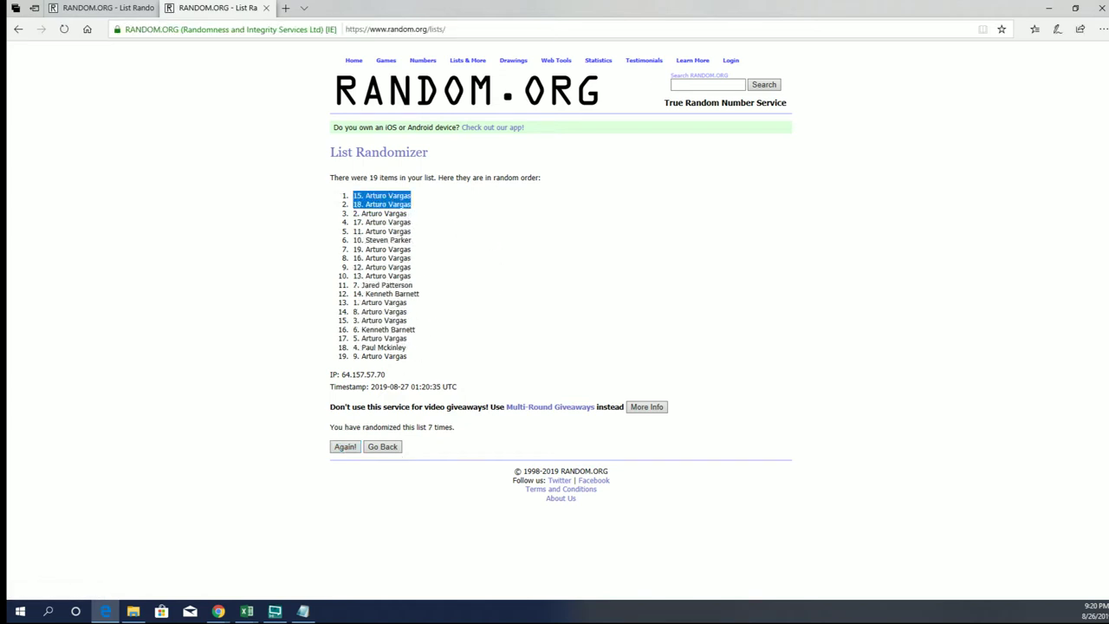